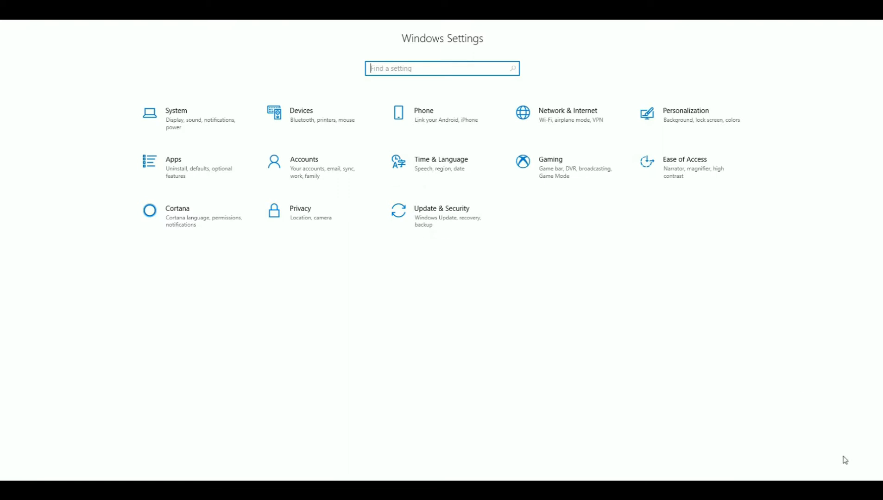
Open all settings, view the Windows Update page under Update & Security, and return to the settings home page
click(871, 480)
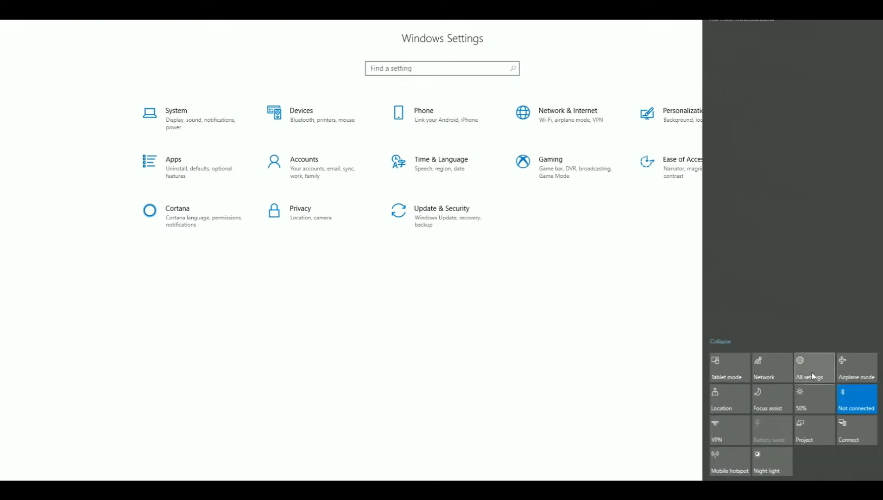
click(522, 241)
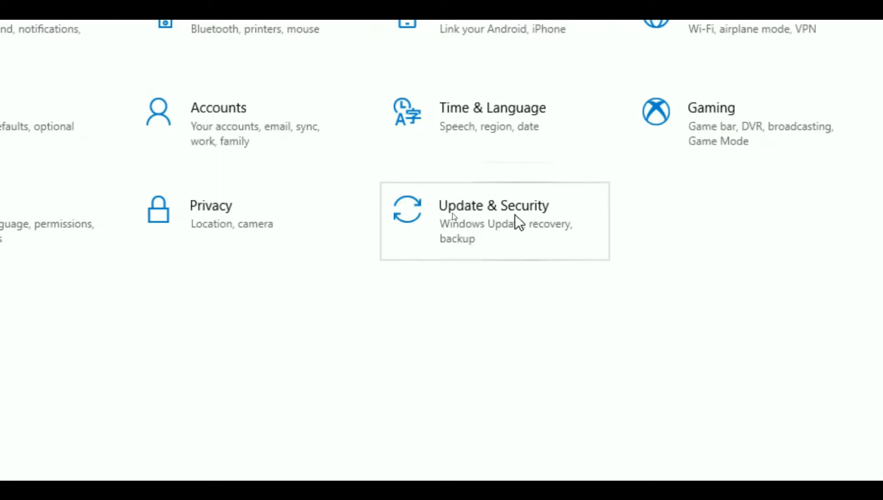
click(453, 218)
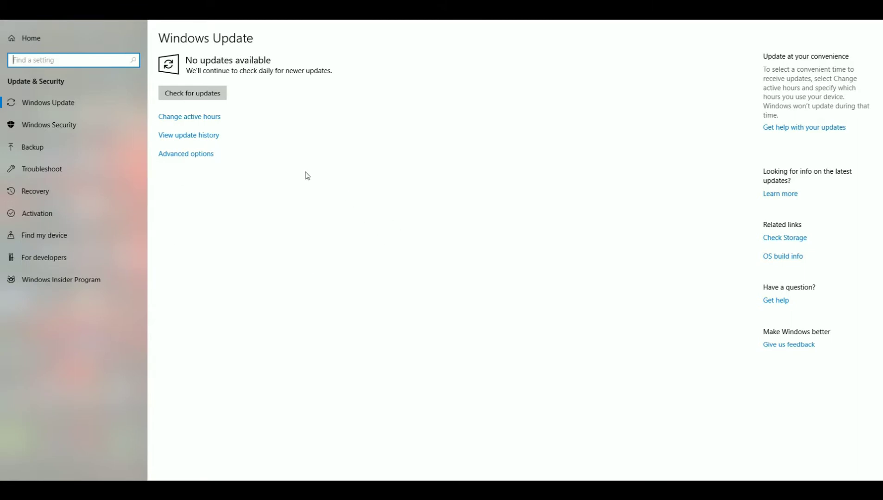
click(24, 39)
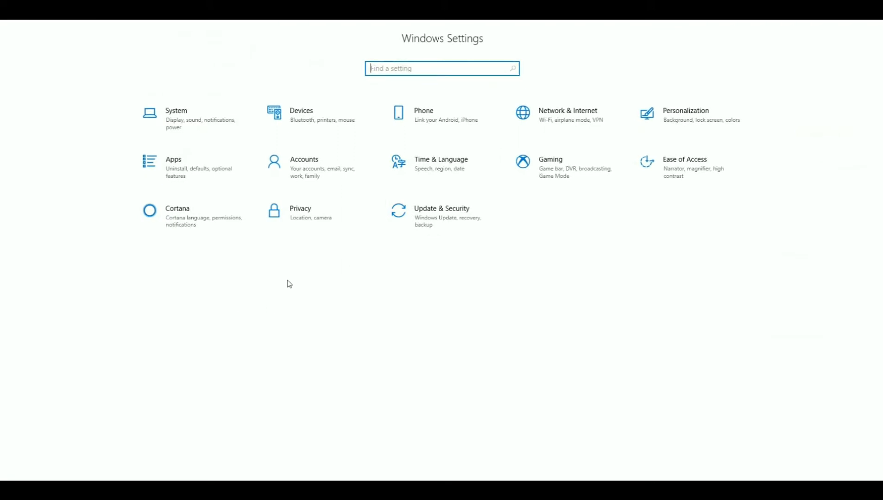
Show all open windows in Task View, look through their thumbnails, and leave the view
key(super+Tab)
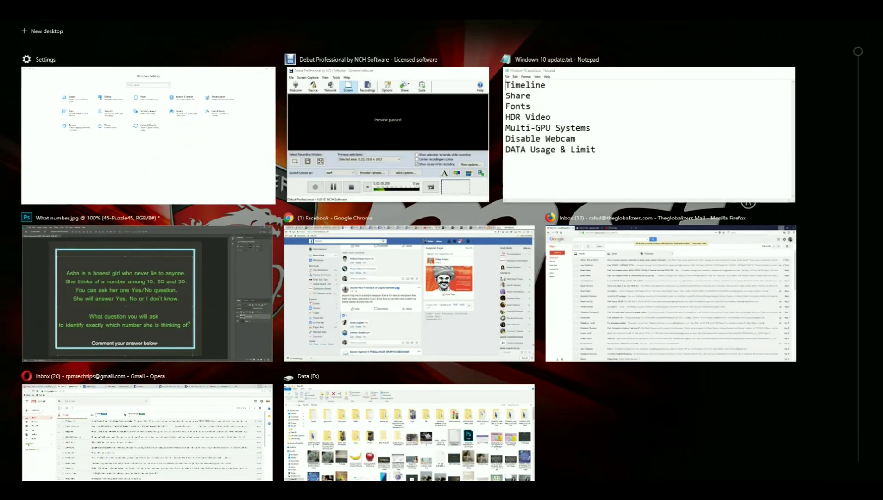
scroll(577, 284, down, 1)
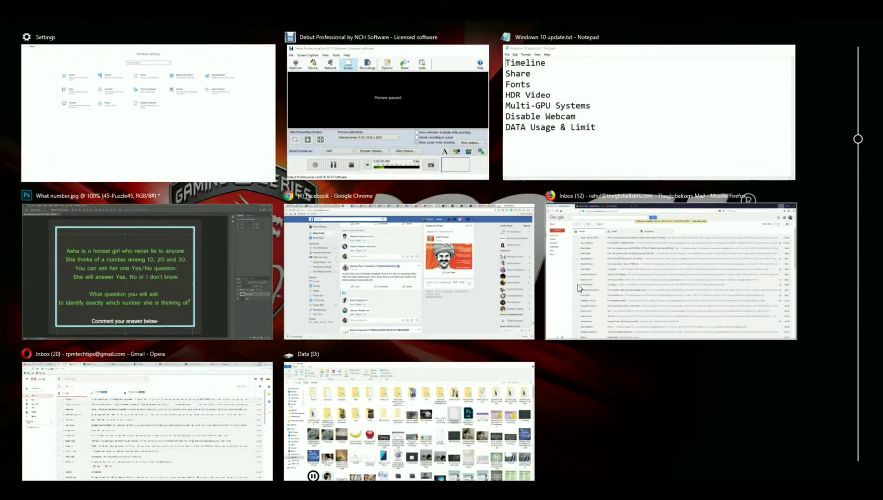
scroll(577, 285, down, 3)
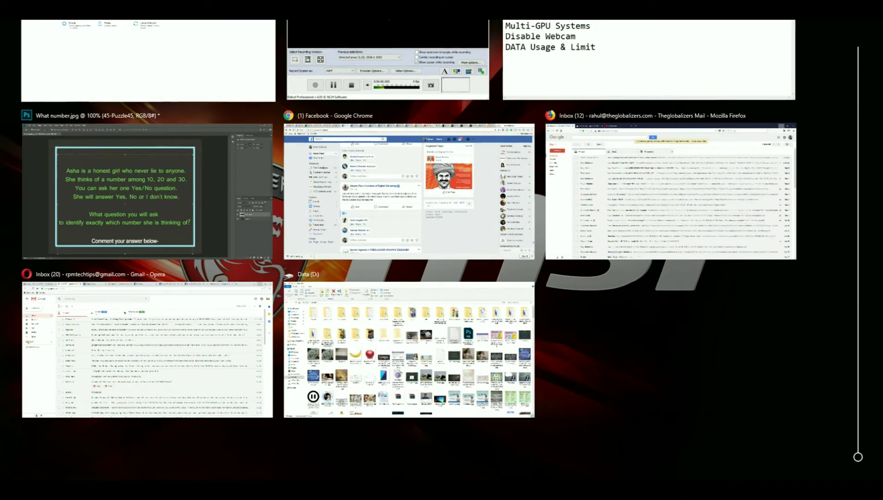
click(223, 452)
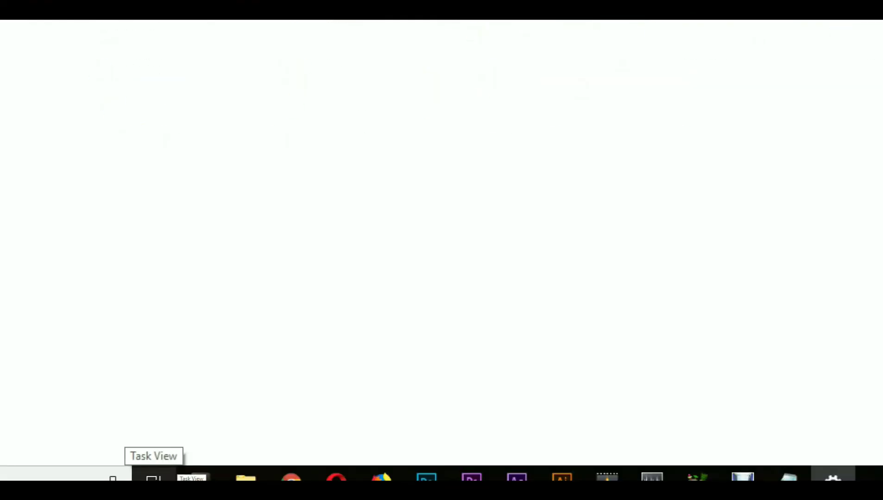
Reopen Task View, examine the full range of its timeline, and switch back to the Settings window
click(153, 477)
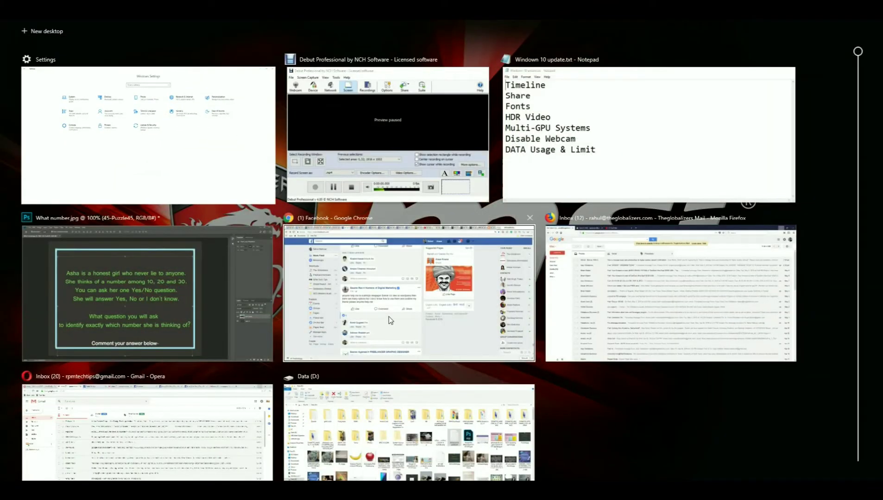
scroll(388, 317, down, 3)
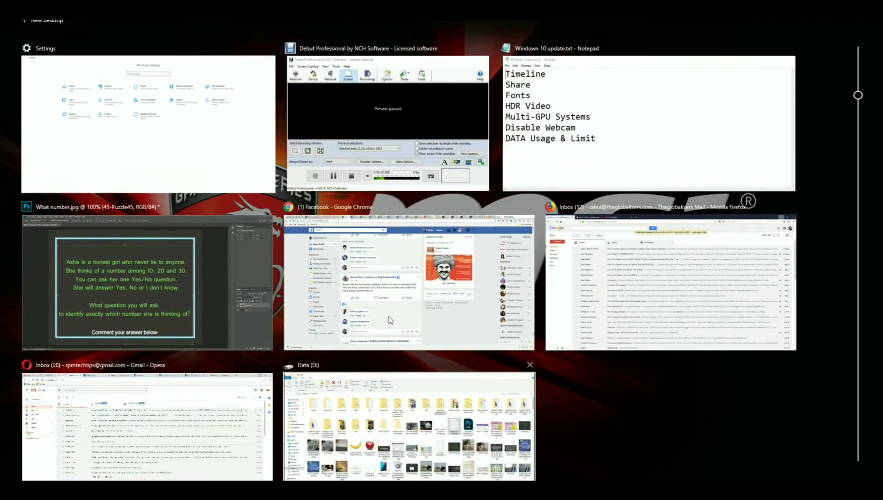
scroll(388, 317, up, 3)
scroll(388, 317, down, 3)
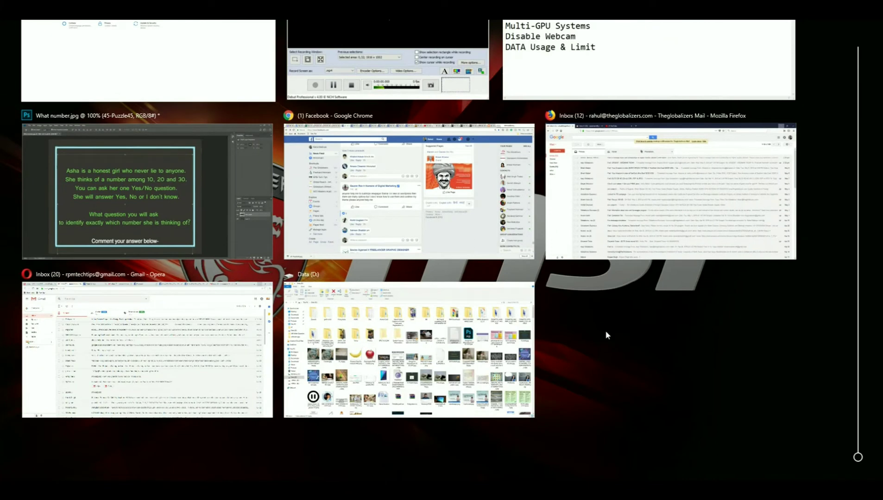
scroll(606, 332, up, 3)
scroll(608, 333, down, 3)
scroll(608, 333, up, 3)
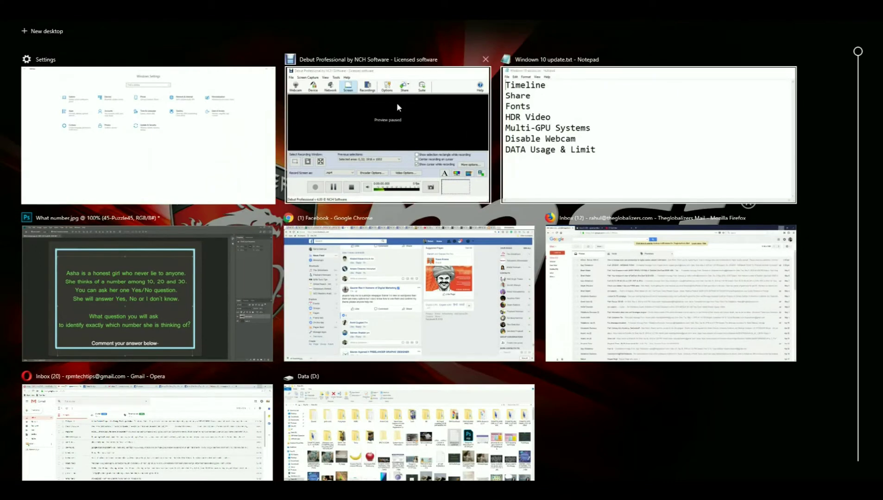
click(191, 128)
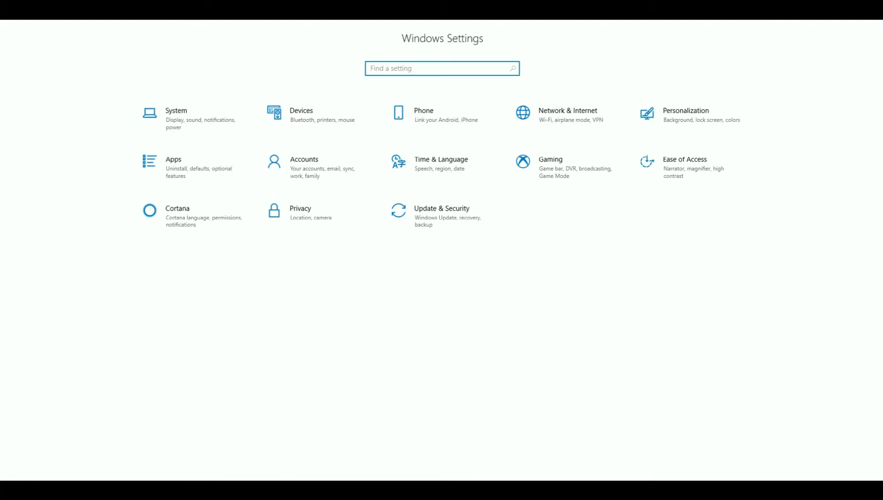
Open the Share dialog for the video file Youtube Reveal.avi in the TECH TIPS folder
click(353, 333)
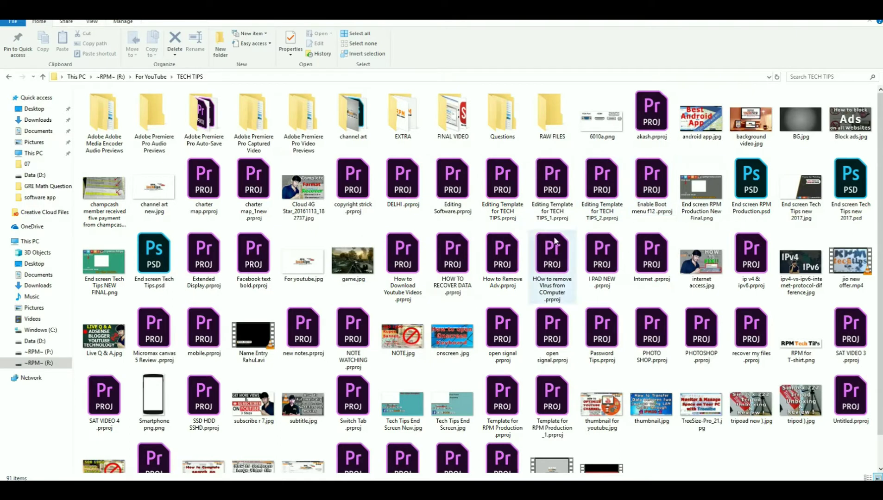
click(348, 268)
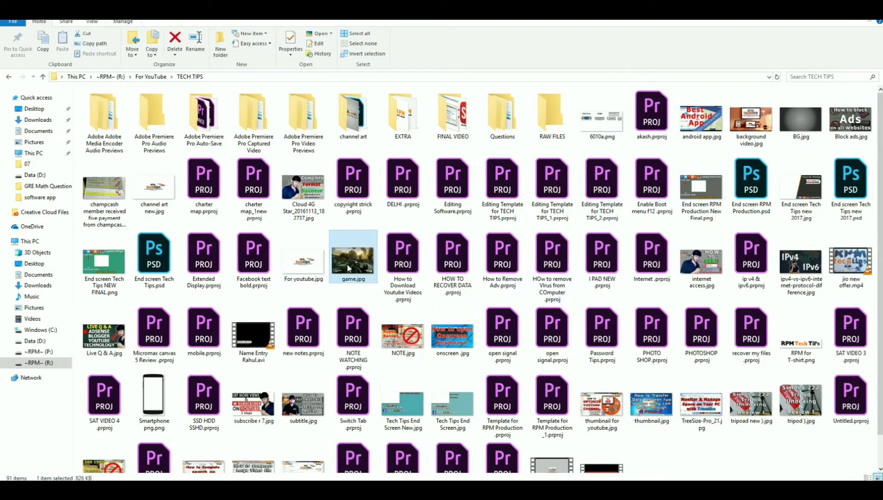
scroll(418, 288, down, 1)
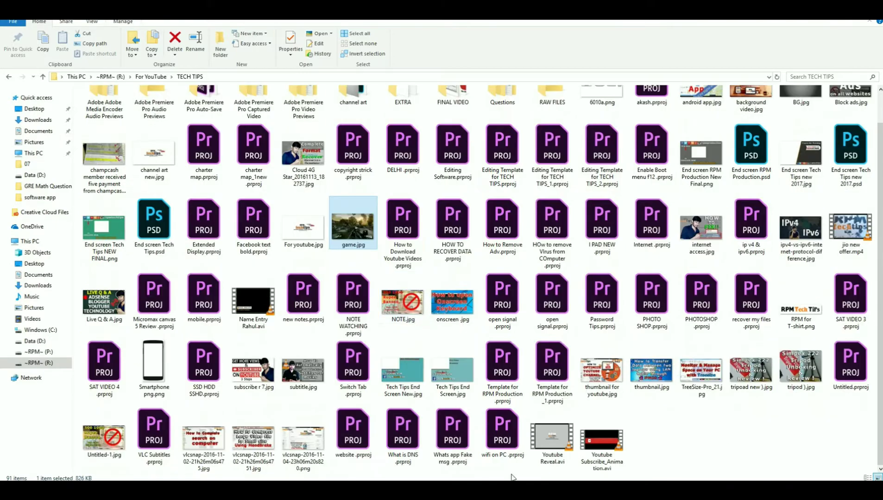
click(547, 456)
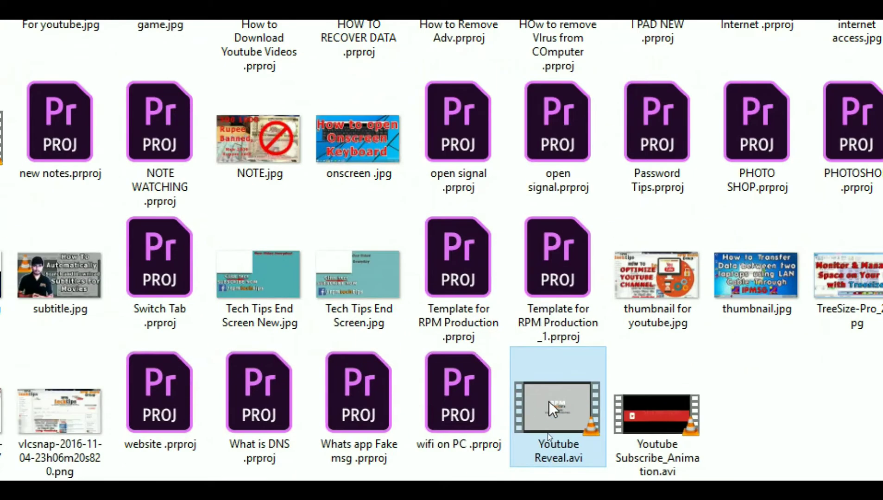
right_click(548, 433)
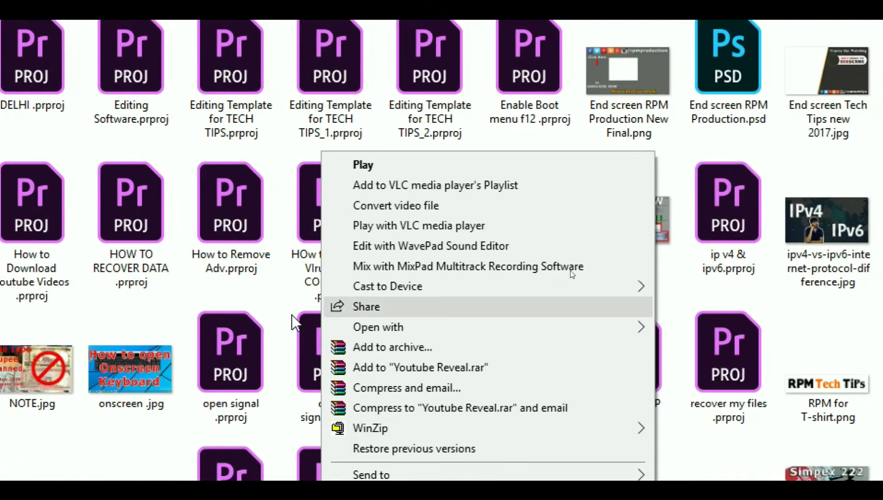
click(360, 307)
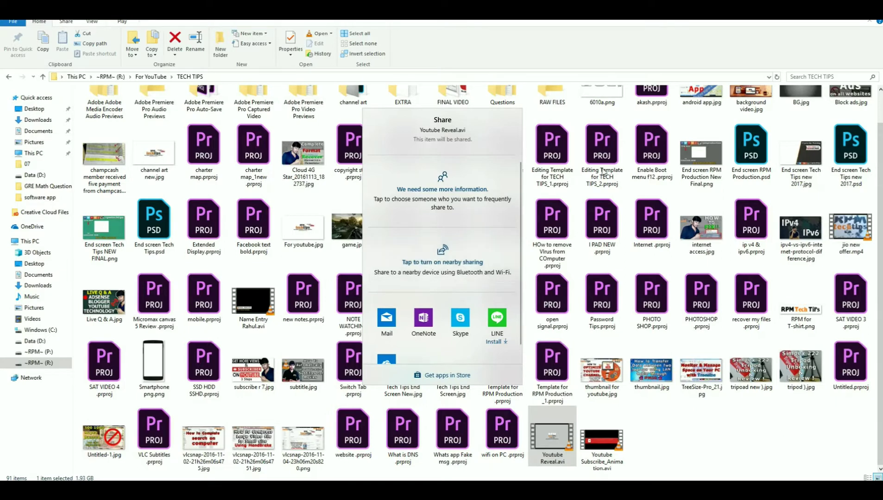
Examine the nearby sharing and app options offered for Youtube Reveal.avi, and dismiss the Share dialog
scroll(520, 253, down, 1)
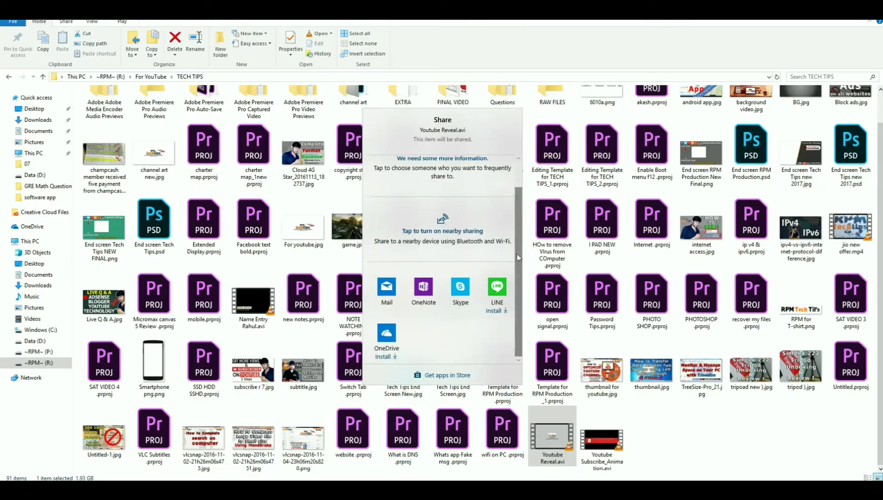
scroll(435, 320, up, 1)
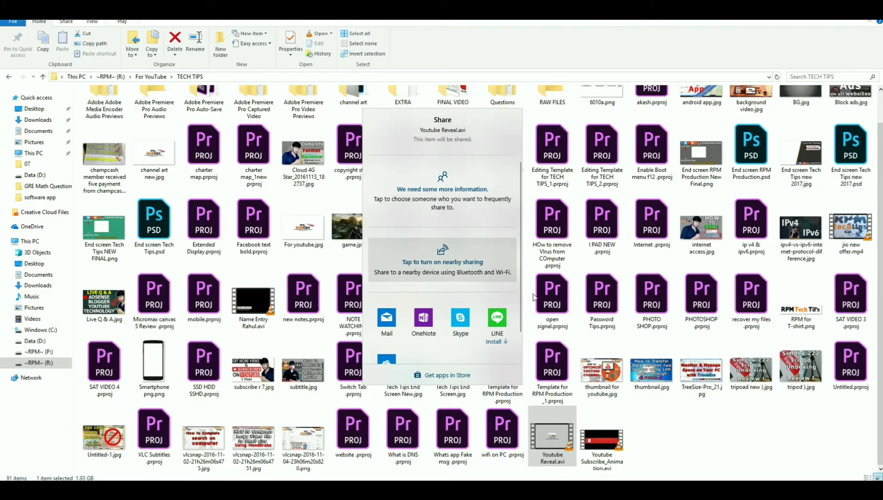
click(673, 440)
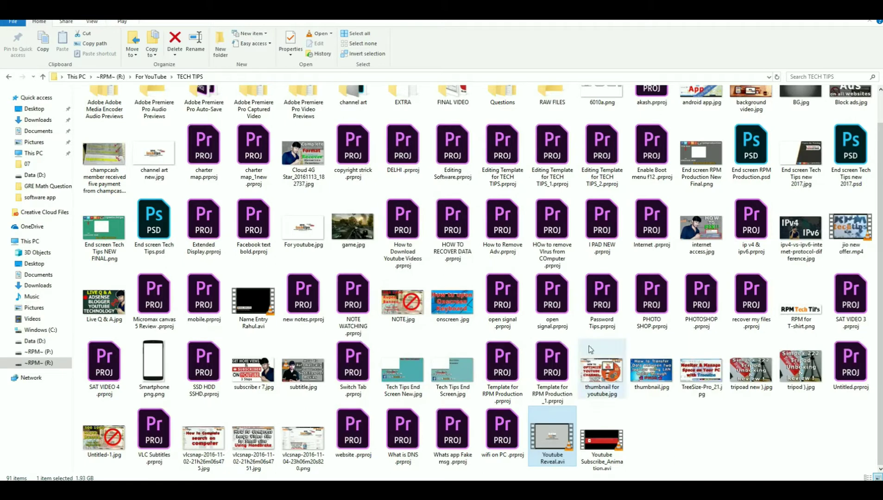
Open the Fonts page of the Personalization settings
mouse_move(660, 320)
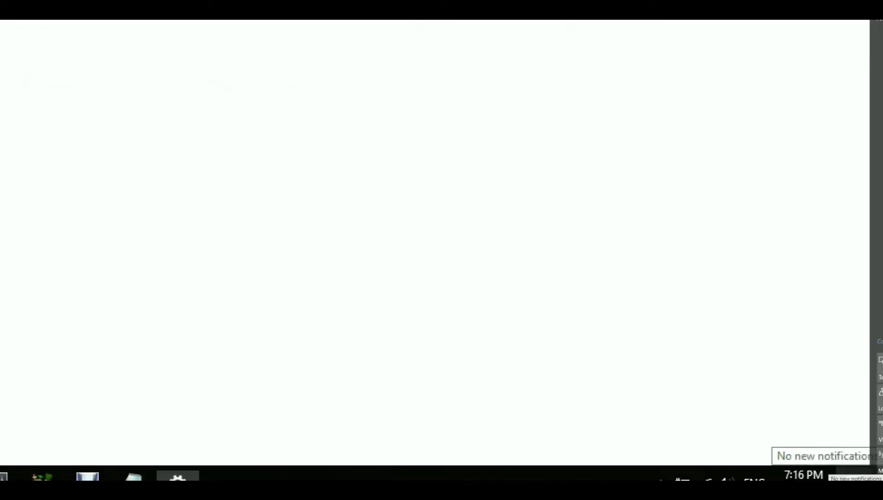
click(857, 475)
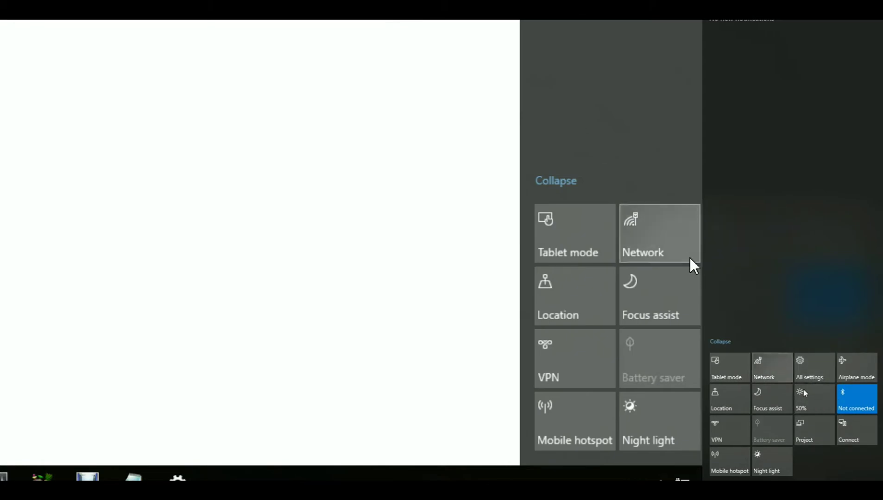
click(830, 373)
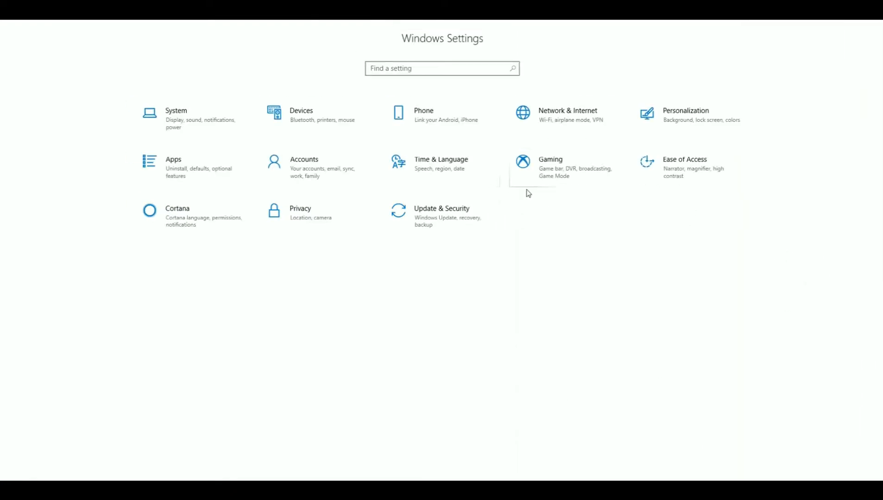
click(696, 120)
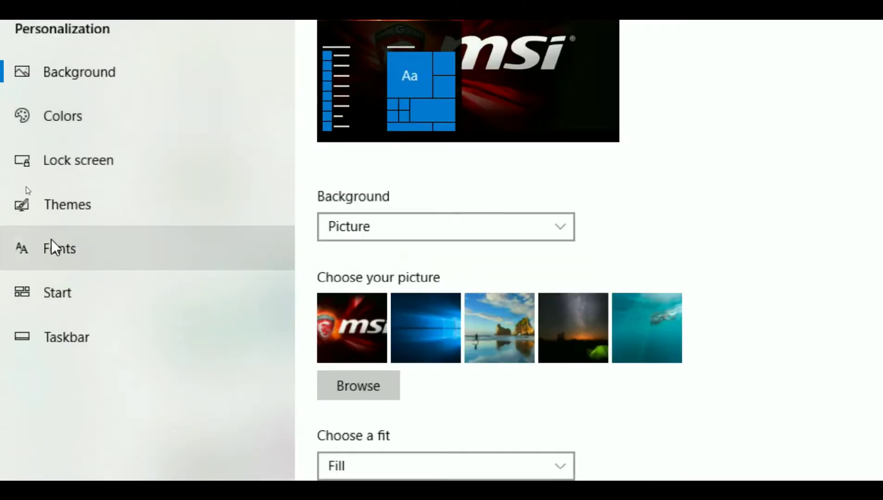
click(61, 247)
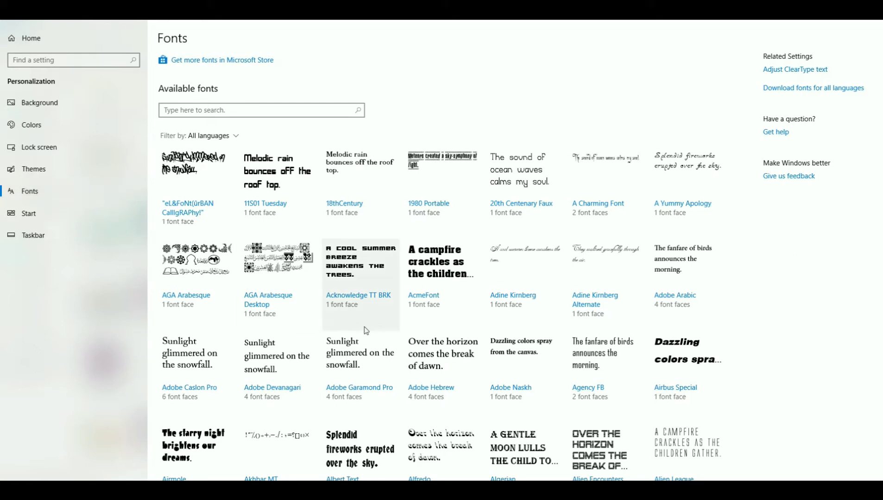
Examine the previews and names of the installed fonts in the available fonts list, ending back at its beginning
scroll(365, 334, down, 15)
scroll(366, 334, up, 10)
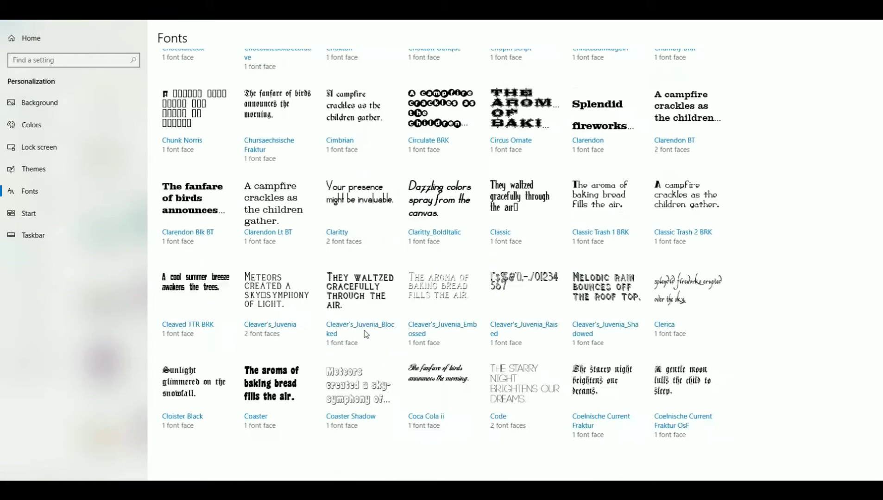
scroll(366, 334, up, 15)
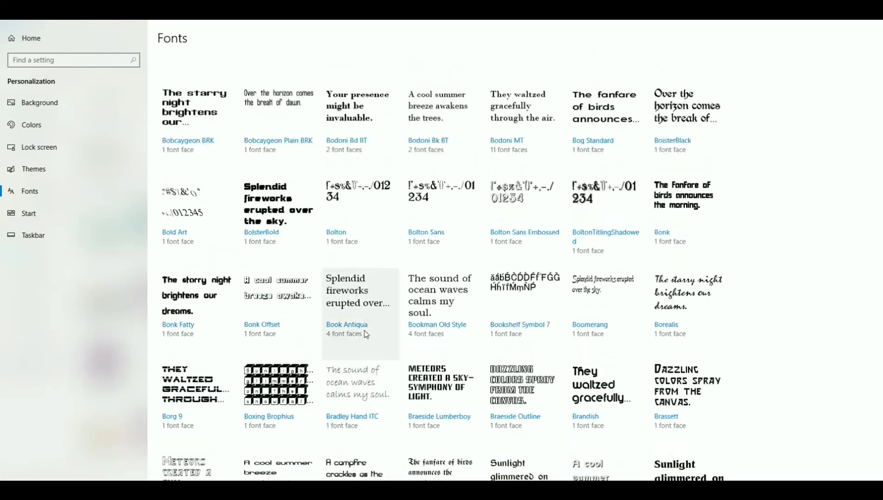
scroll(366, 334, down, 20)
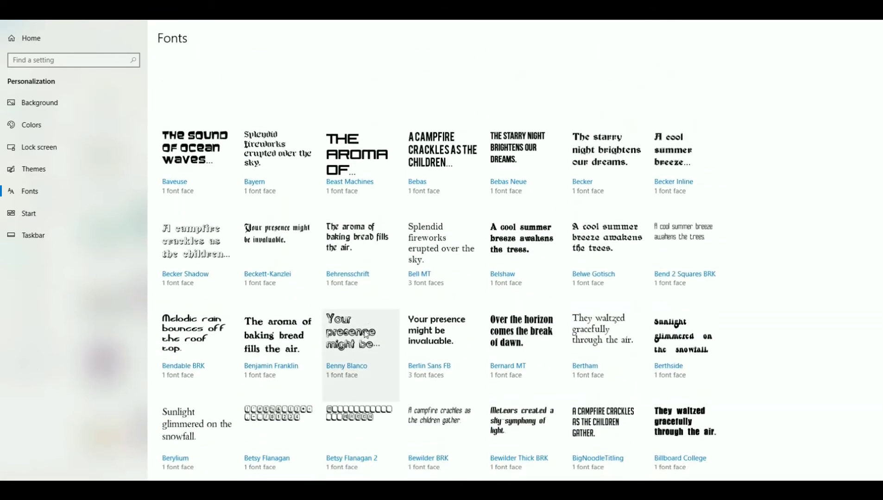
scroll(366, 334, down, 20)
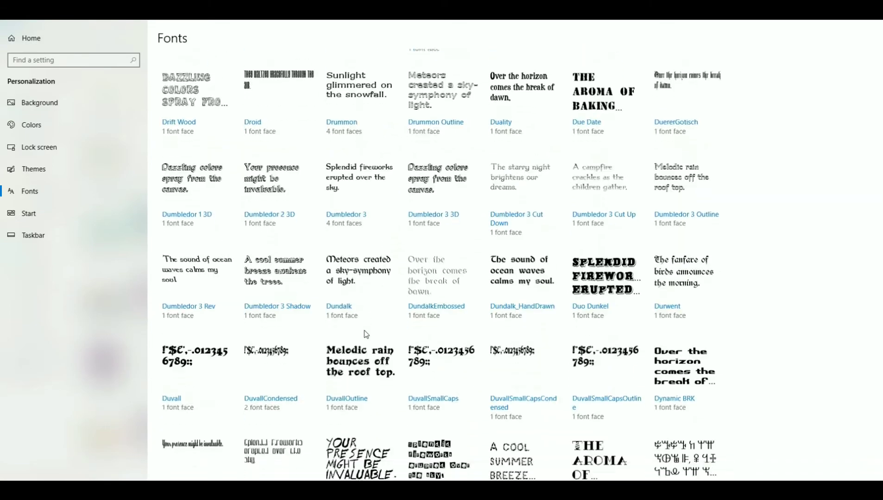
scroll(366, 334, down, 10)
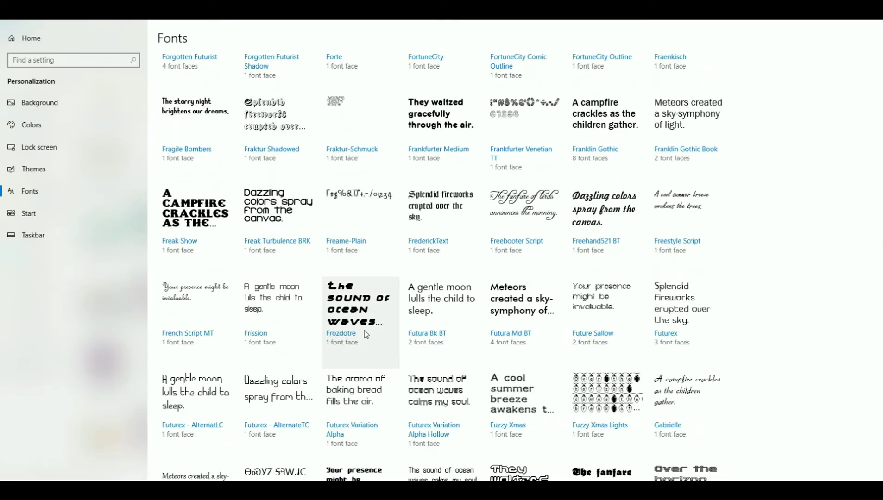
scroll(366, 333, down, 10)
scroll(365, 333, down, 10)
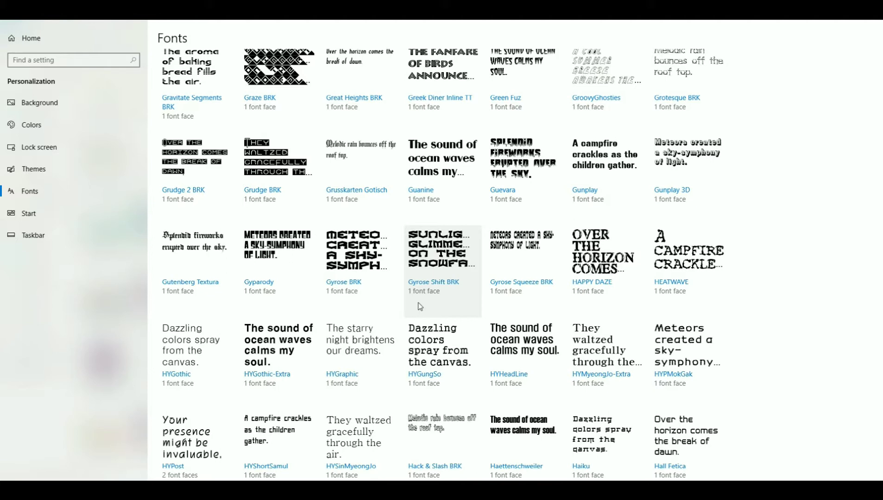
scroll(420, 306, down, 15)
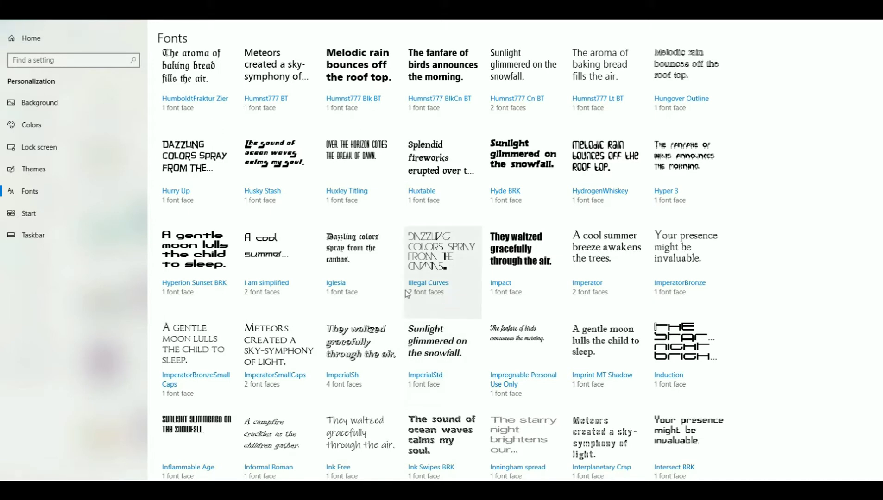
scroll(407, 295, up, 20)
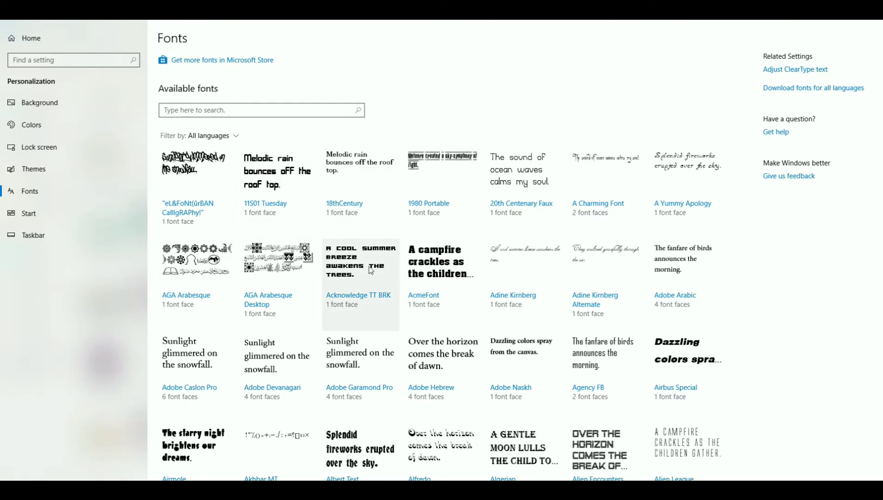
Open the Microsoft Store's font collection from the Fonts page, and place its window over the right part of the fonts list
scroll(369, 266, down, 5)
scroll(370, 266, up, 5)
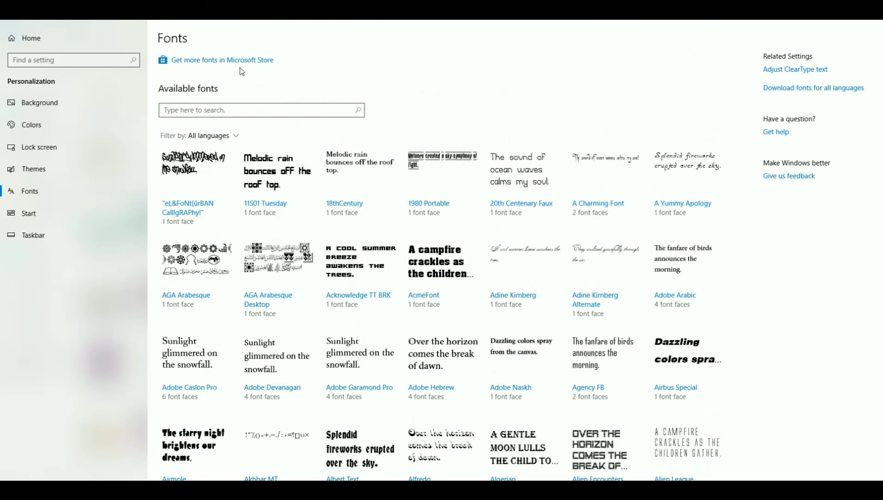
click(255, 62)
drag(201, 30, 647, 134)
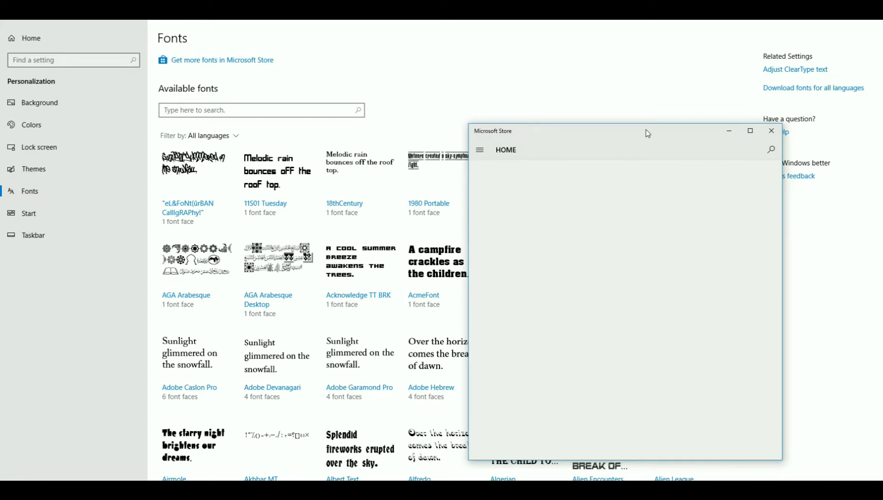
drag(632, 133, 631, 94)
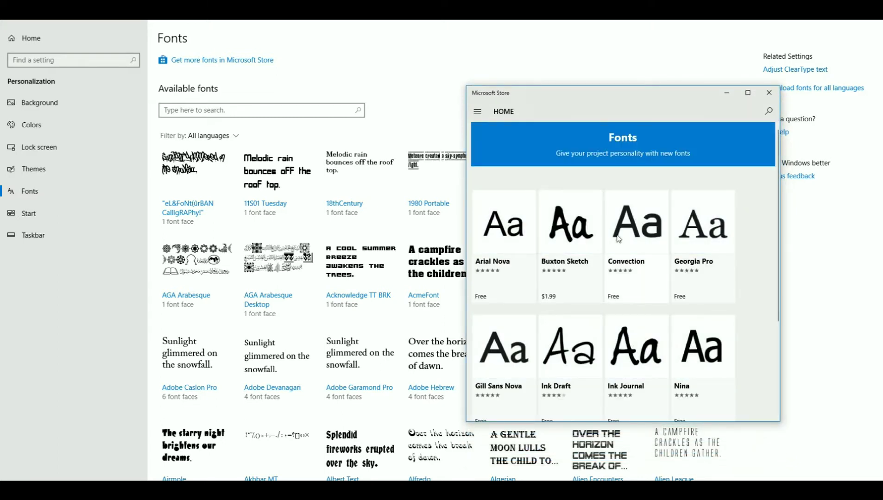
Examine the names, ratings and prices of the fonts offered in the Microsoft Store, and close the store window
scroll(618, 239, down, 3)
scroll(619, 239, up, 1)
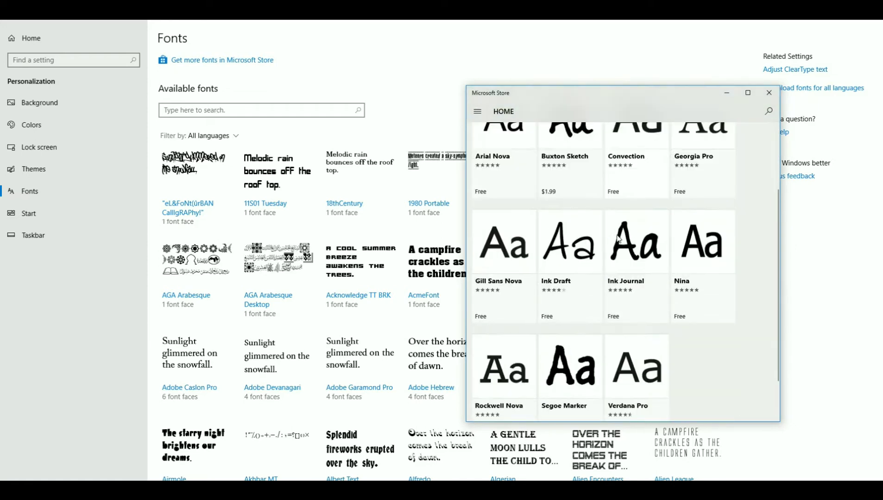
scroll(618, 238, down, 1)
scroll(626, 238, up, 2)
scroll(629, 238, down, 1)
scroll(629, 242, down, 2)
scroll(629, 243, up, 3)
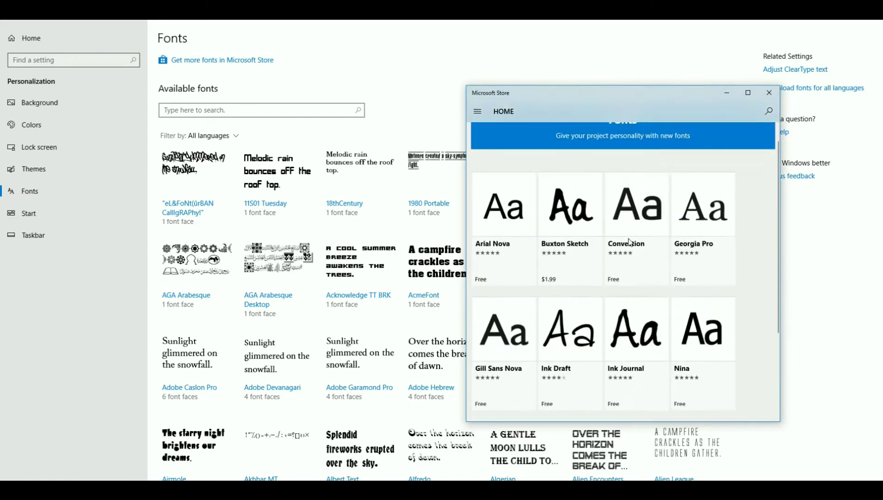
click(769, 92)
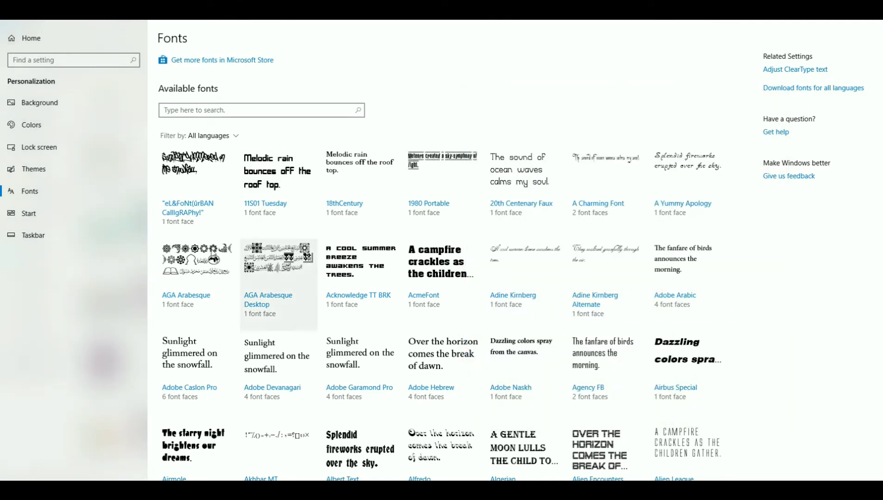
Open the Video playback page of the Apps settings
click(15, 18)
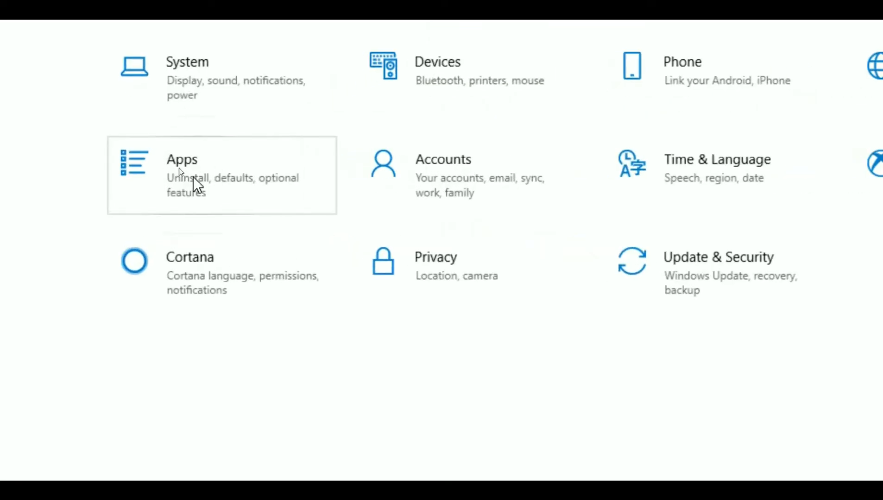
click(193, 177)
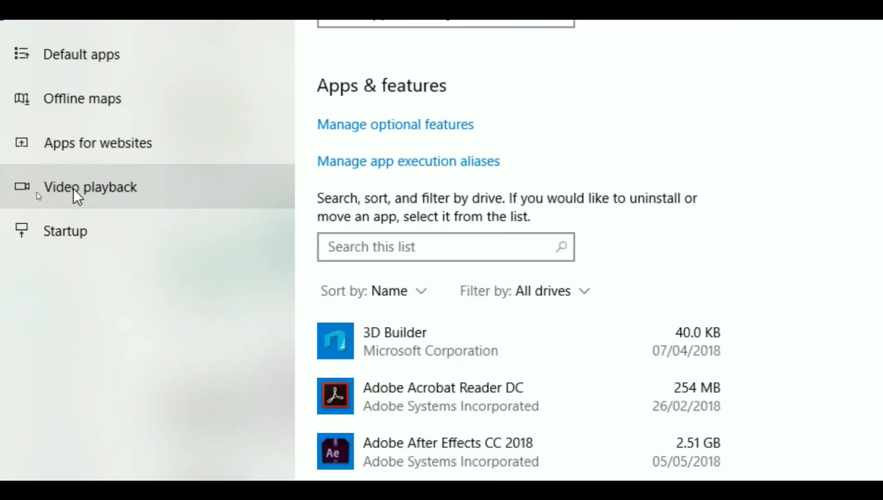
click(75, 191)
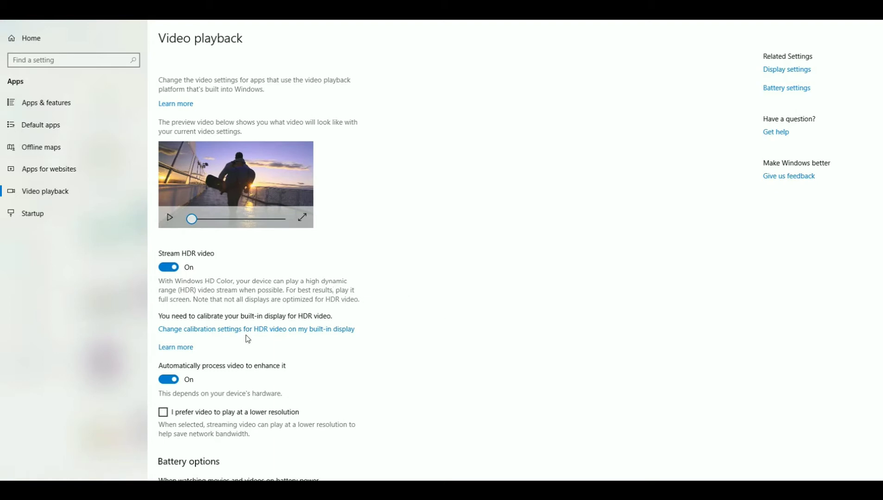
Examine the video playback settings for HDR streaming, automatic enhancement, lower resolution and battery options
scroll(298, 302, down, 2)
scroll(298, 302, up, 2)
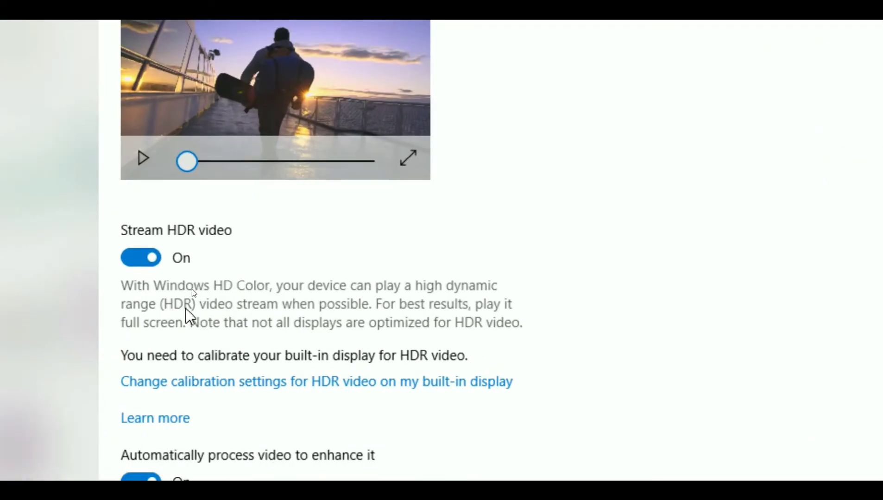
scroll(199, 331, down, 3)
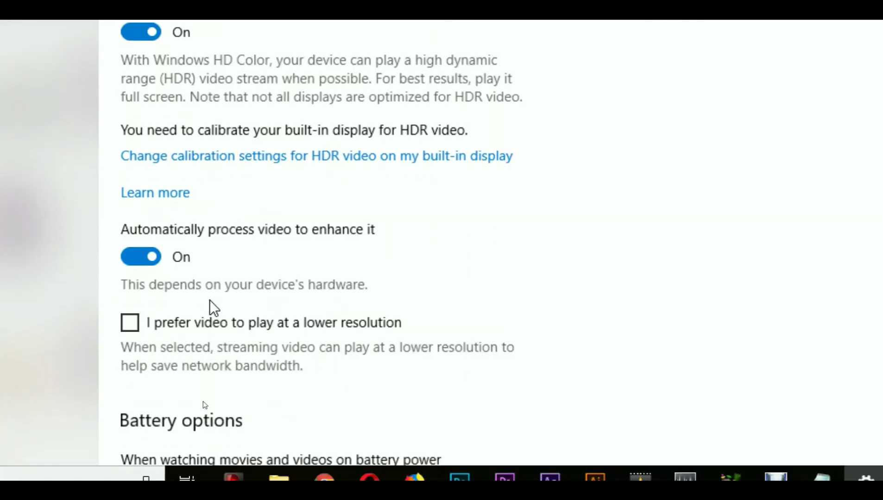
scroll(227, 335, down, 2)
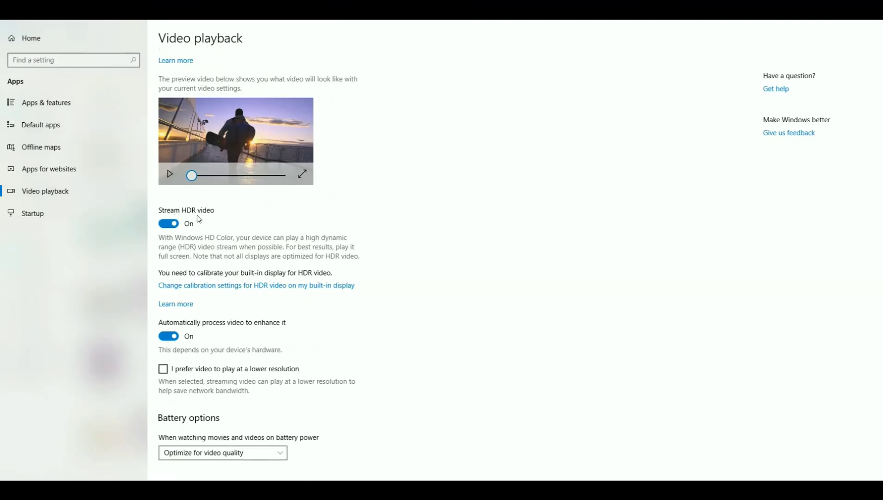
Open the Graphics settings page from the System settings
click(31, 40)
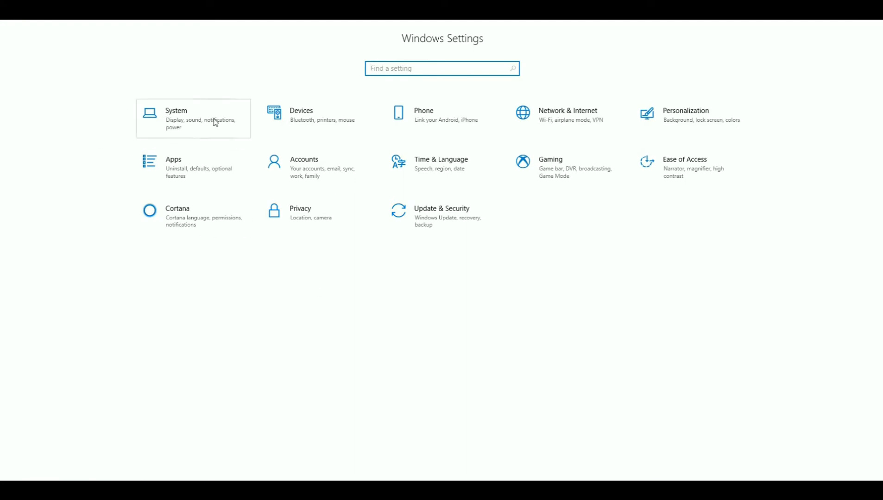
click(188, 127)
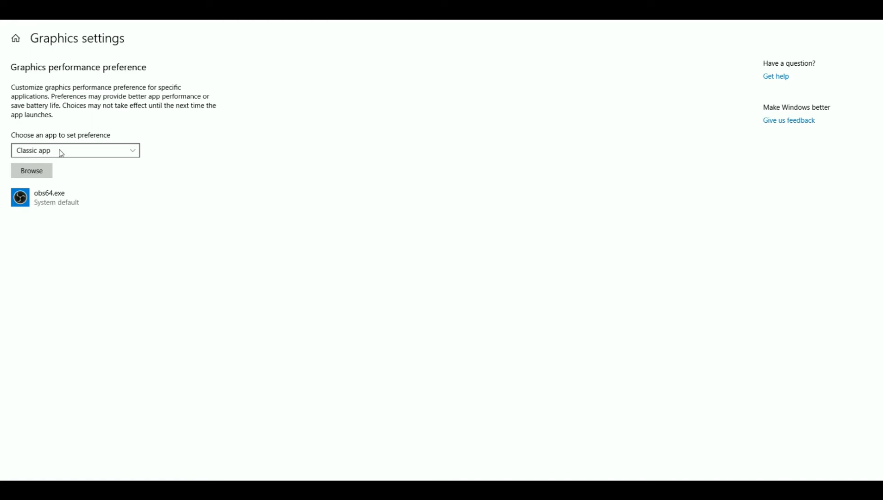
Browse the Windows (C:) drive and its Program Files (x86) folder for a classic app, and cancel without adding one
click(32, 175)
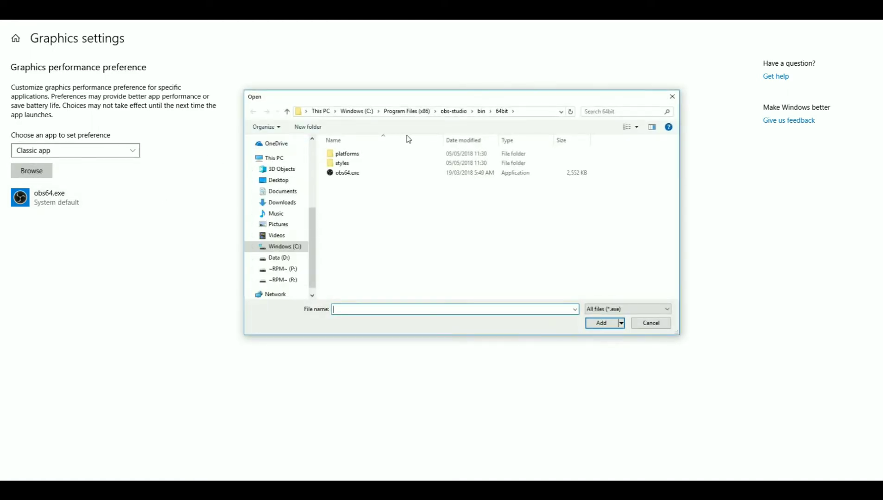
click(370, 114)
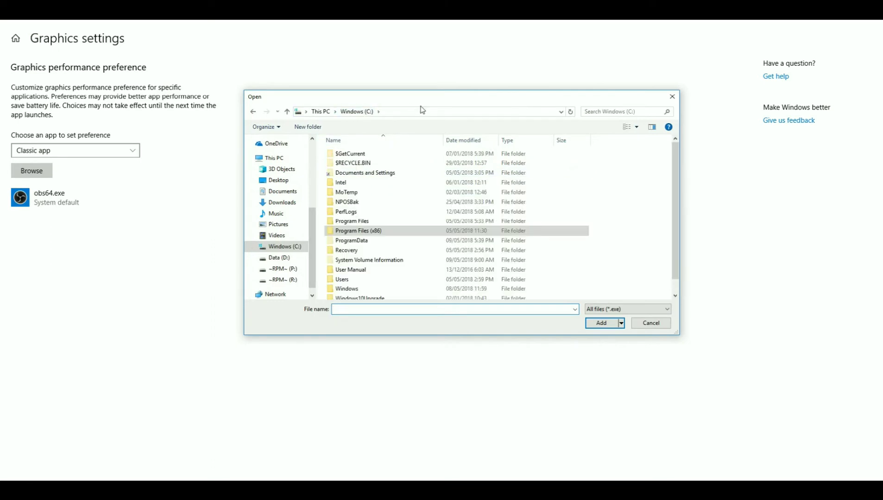
scroll(342, 280, down, 1)
scroll(346, 273, up, 1)
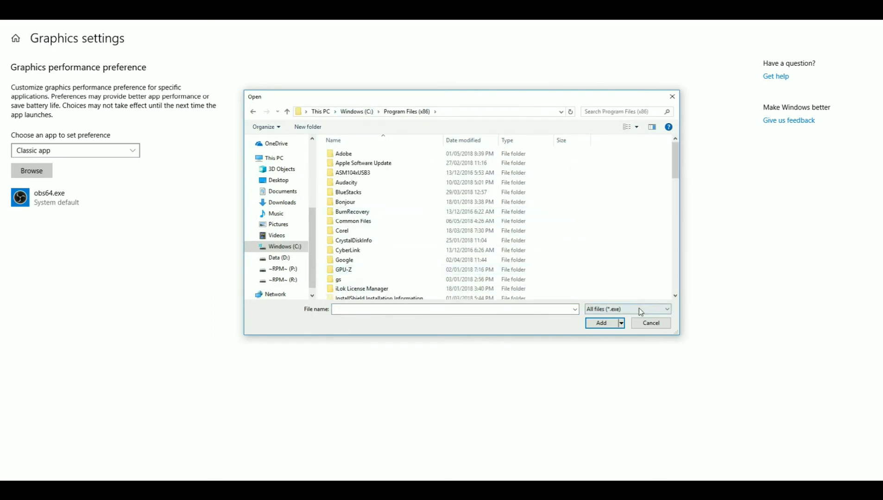
click(650, 323)
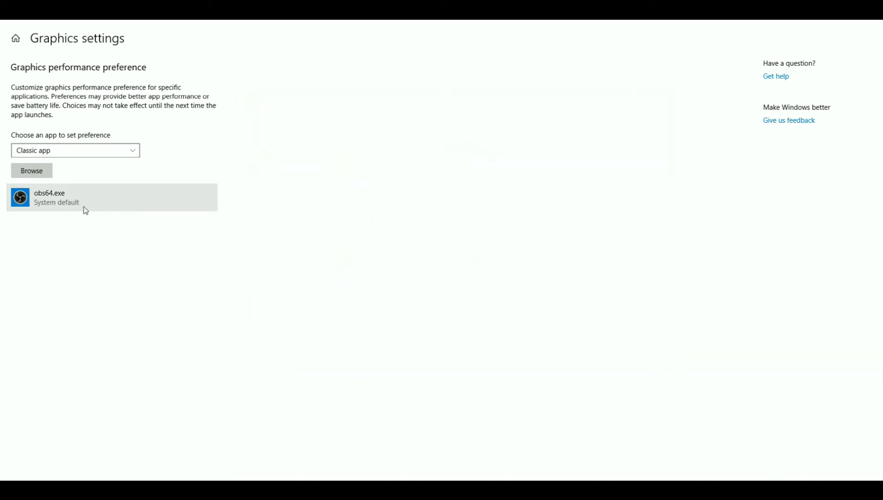
Try High performance as the graphics preference for obs64.exe, and cancel the dialog with System default reselected
click(66, 200)
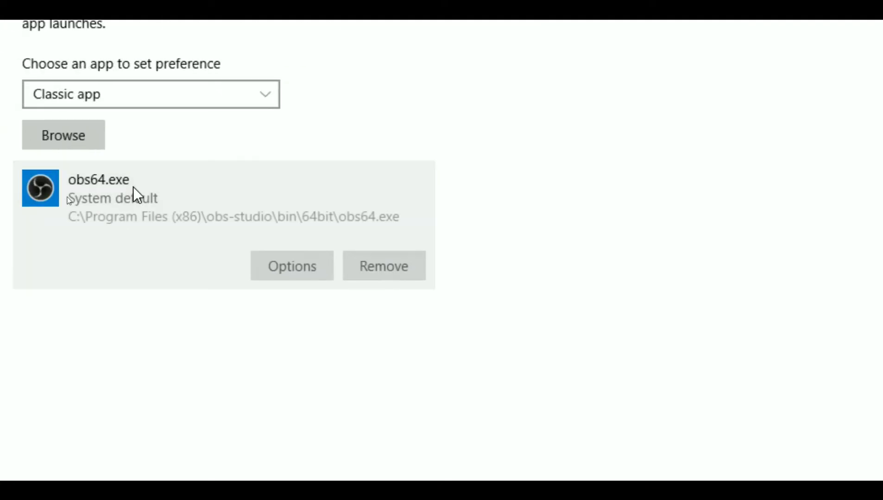
click(295, 272)
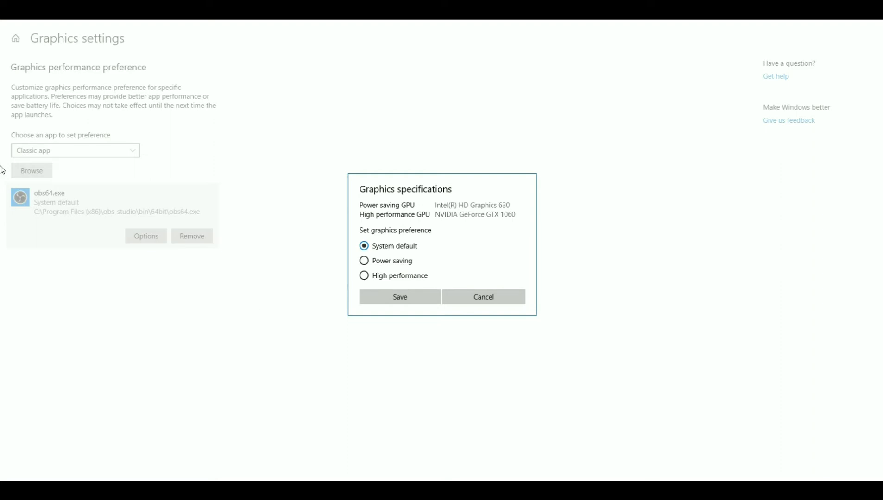
click(381, 277)
click(366, 245)
click(482, 297)
Open the Data usage page of the Network & Internet settings
click(10, 38)
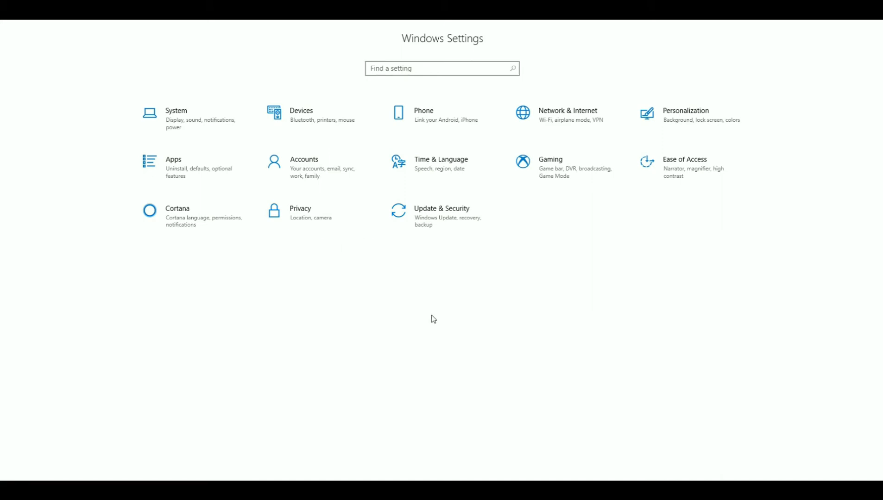
click(561, 125)
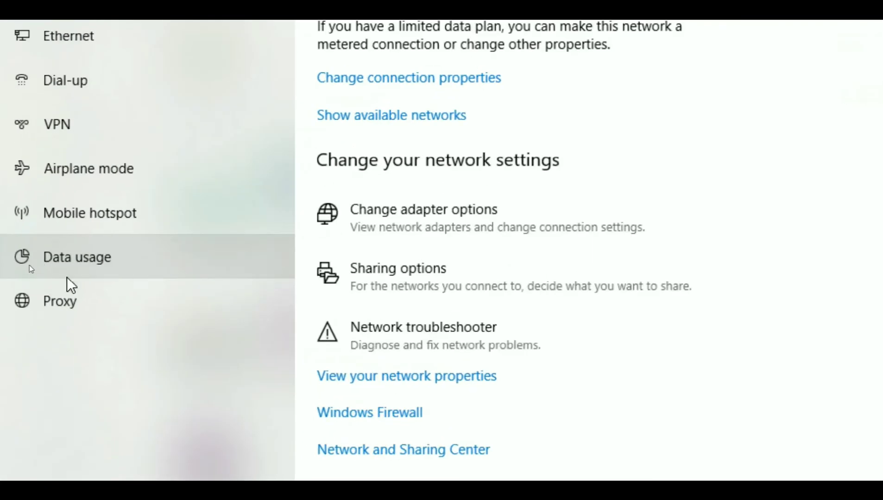
click(80, 262)
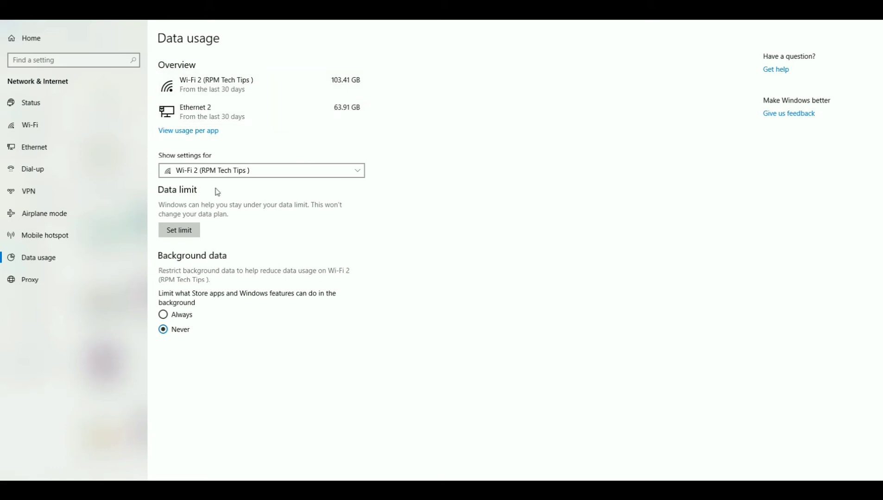
View the data usage settings for Wi-Fi 2 (all networks), and switch back to those for Wi-Fi 2 (RPM Tech Tips)
click(238, 173)
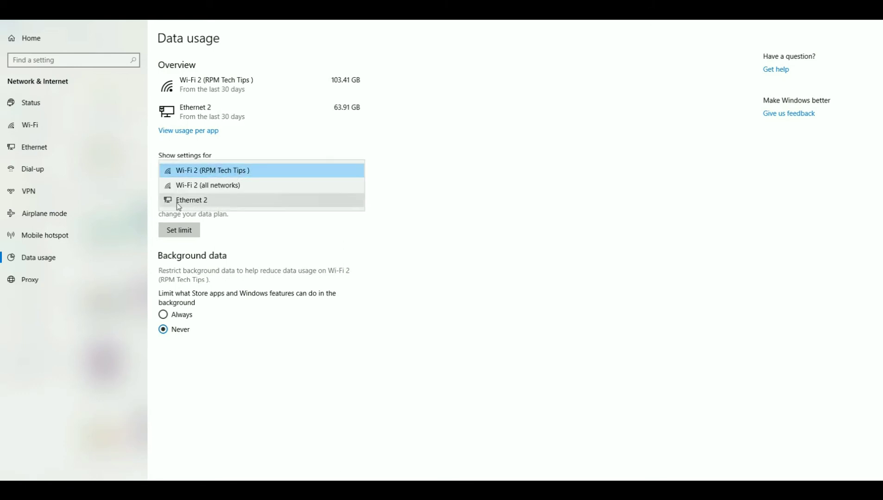
click(220, 185)
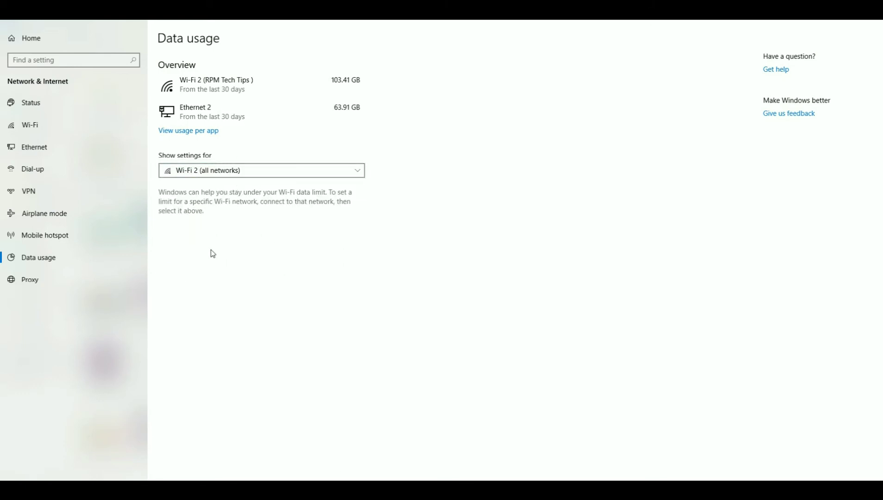
click(238, 172)
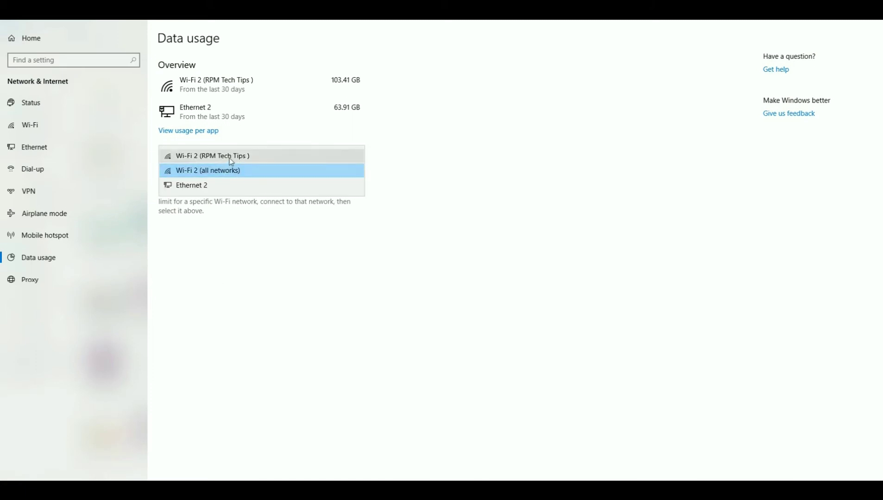
click(233, 158)
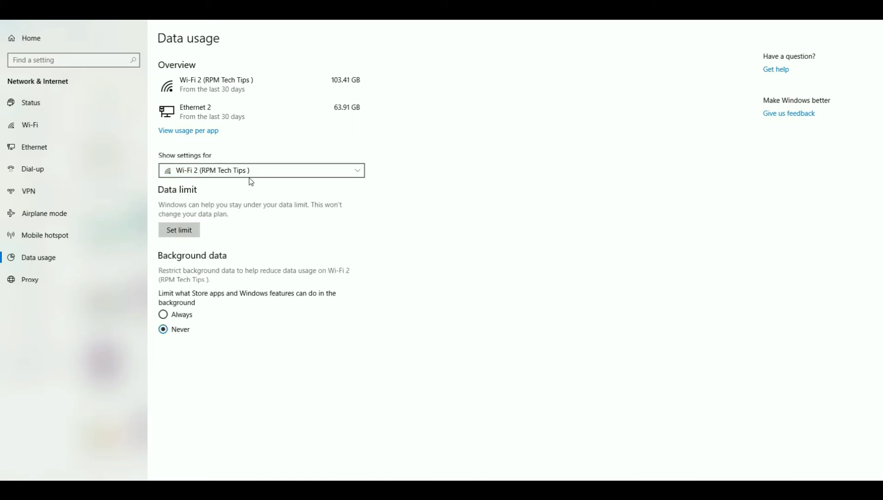
click(234, 170)
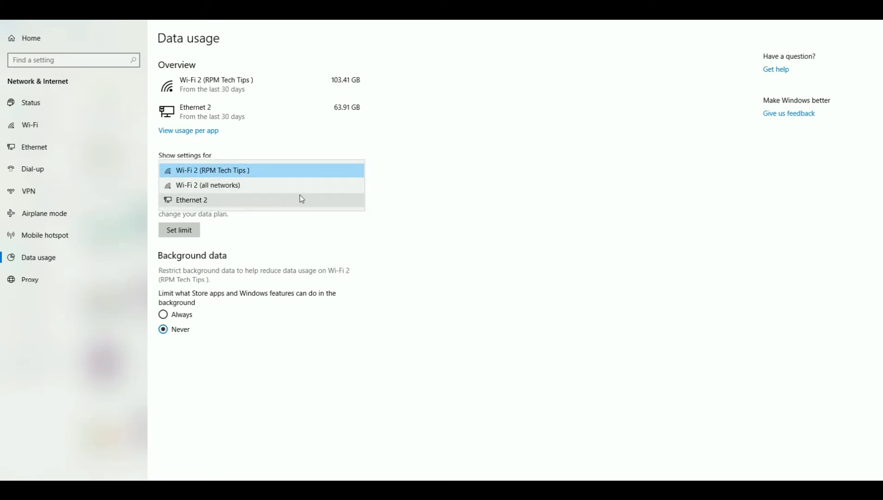
click(414, 256)
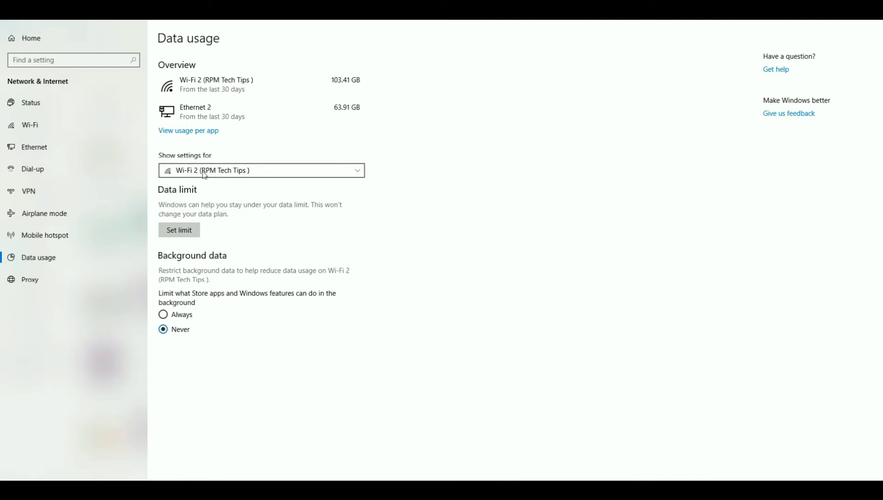
Examine the data limit options for Wi-Fi 2 (RPM Tech Tips) without saving a limit, and open the usage details per app
click(188, 234)
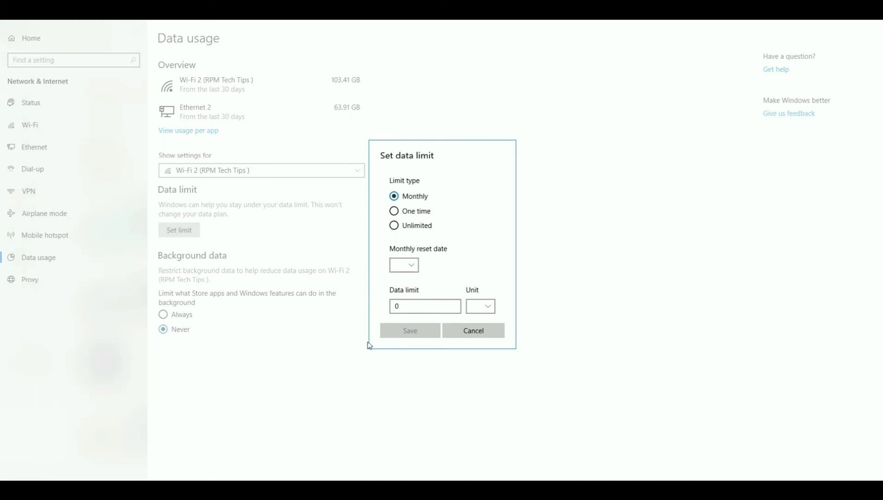
click(465, 334)
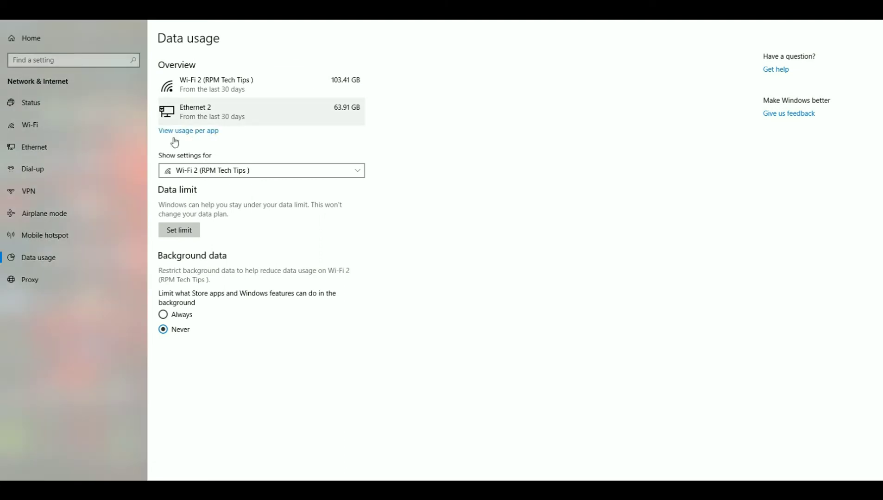
click(211, 132)
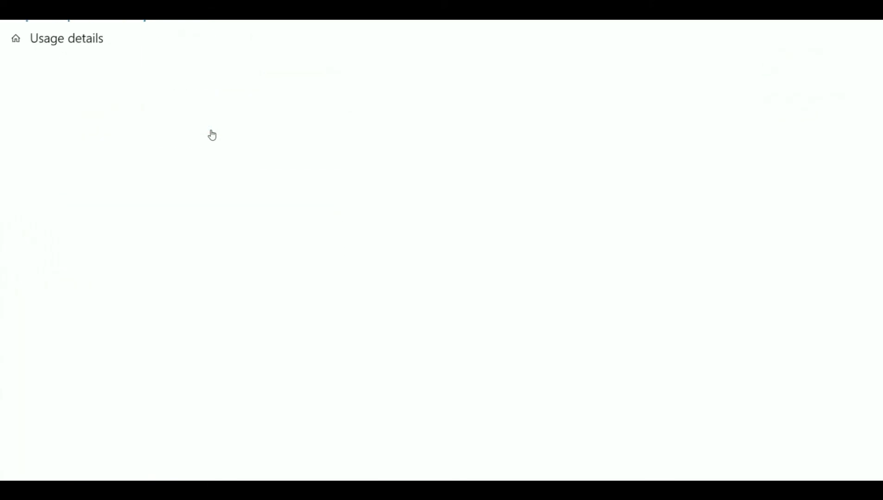